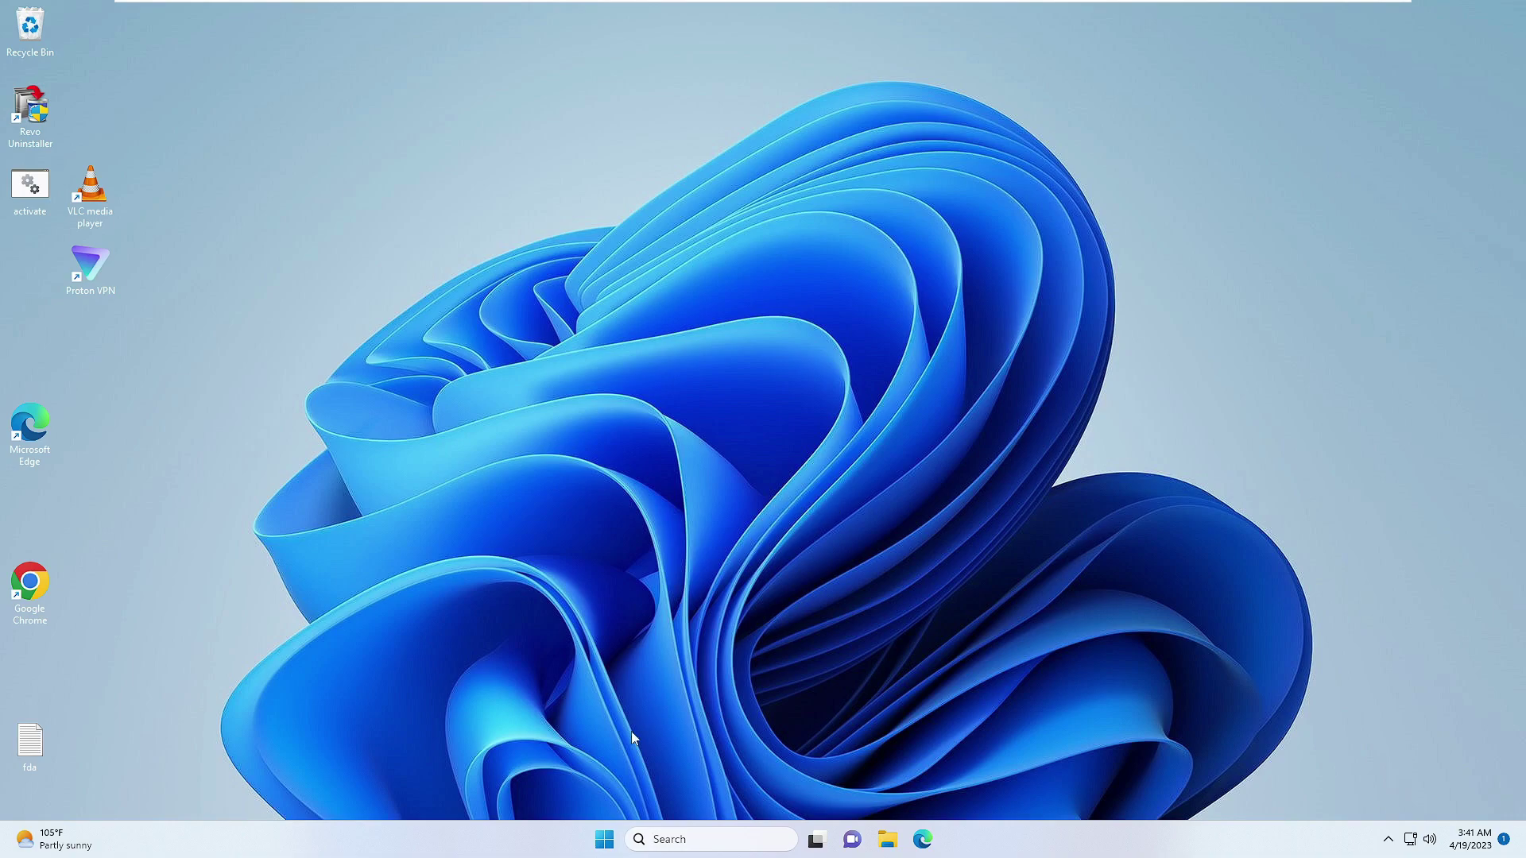
Open the Win+X quick-link menu from the Start button
right_click(607, 839)
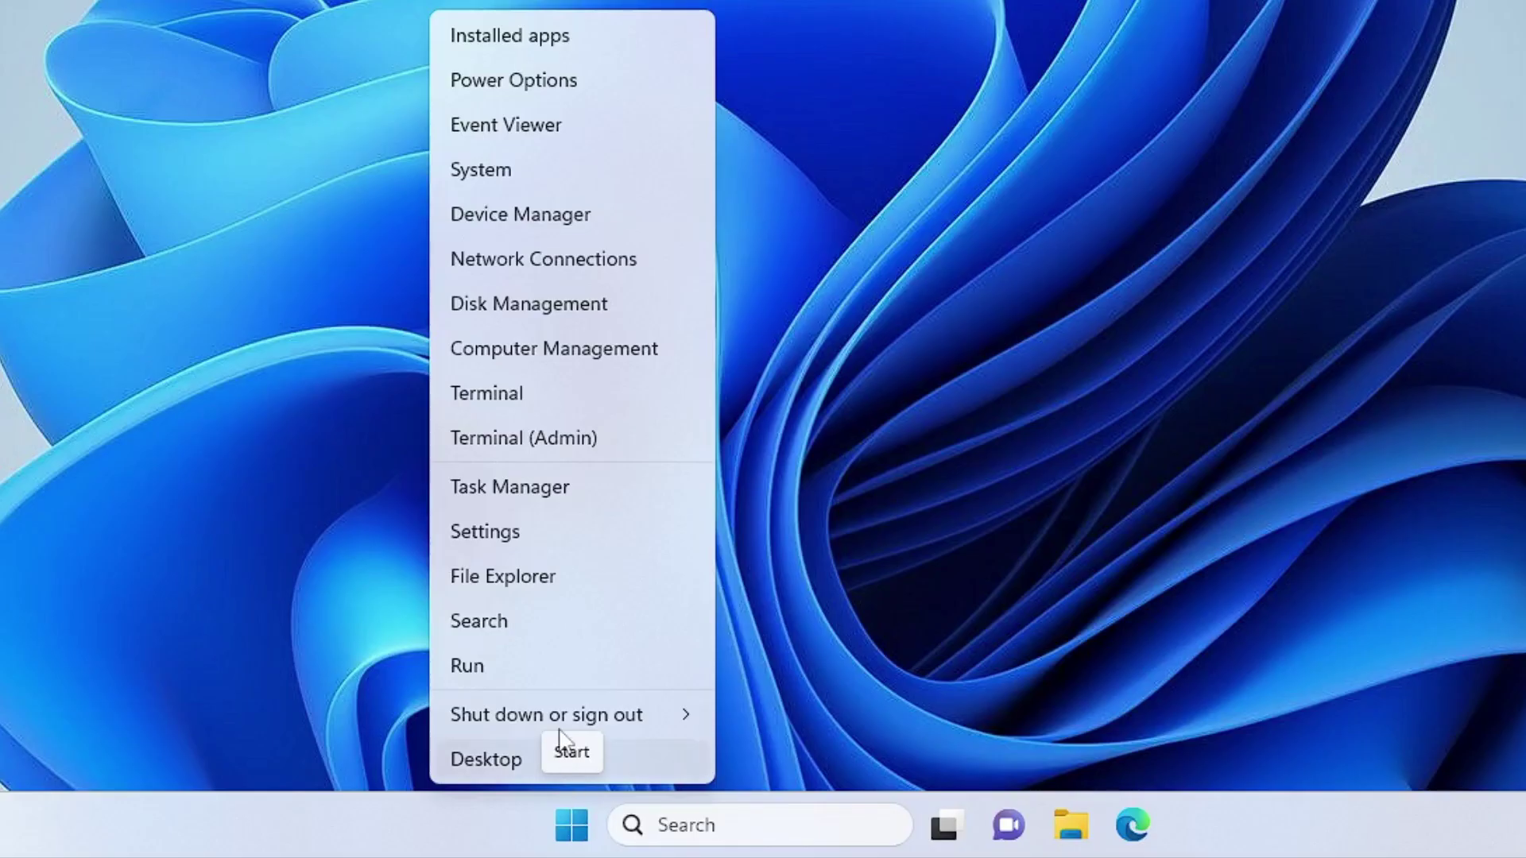
Go to Settings and then the System > Display page
click(512, 528)
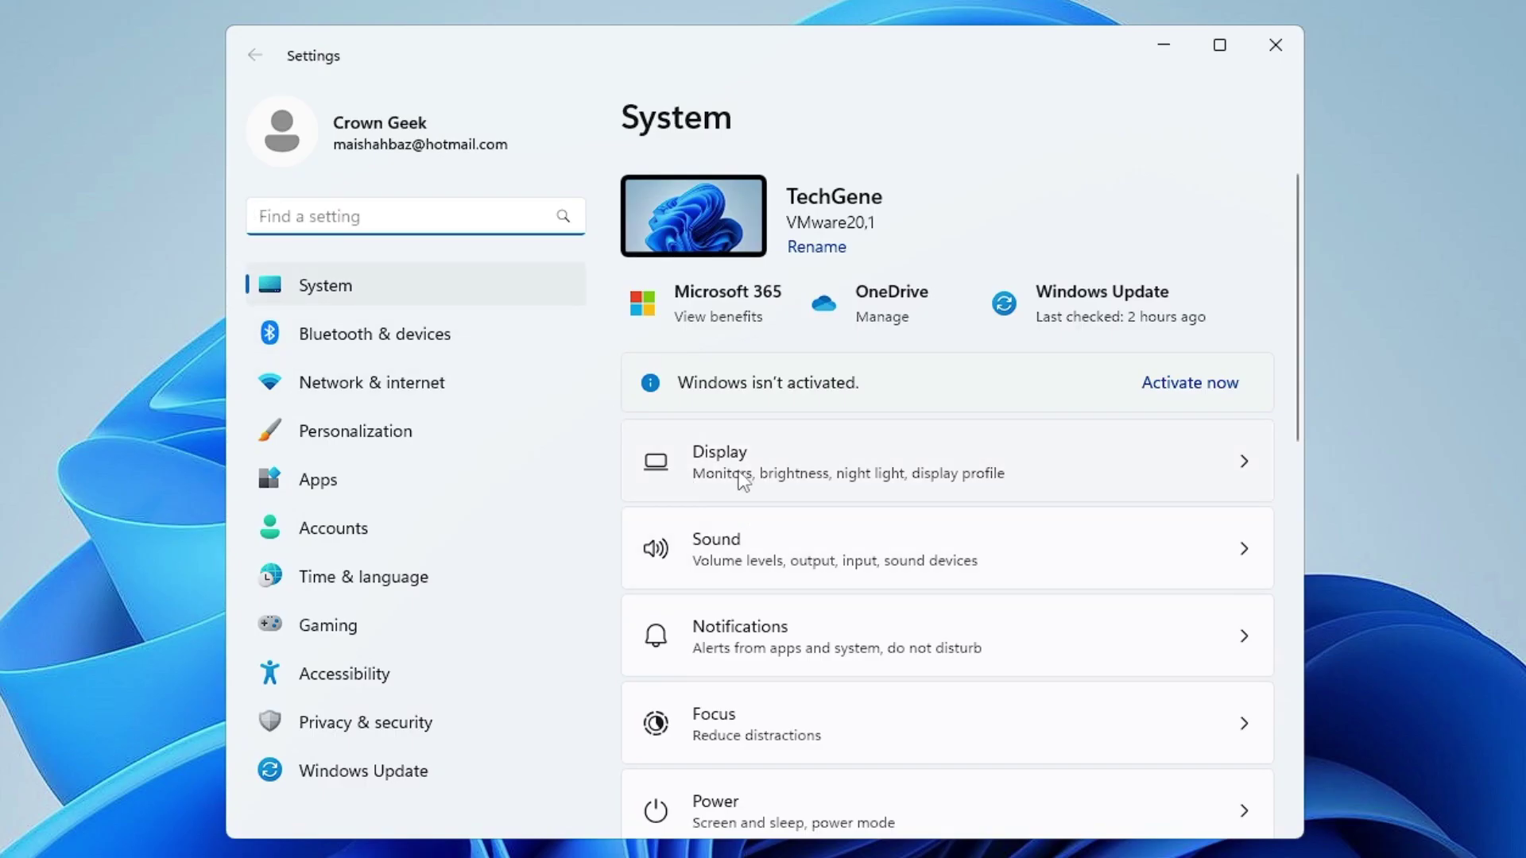
click(737, 471)
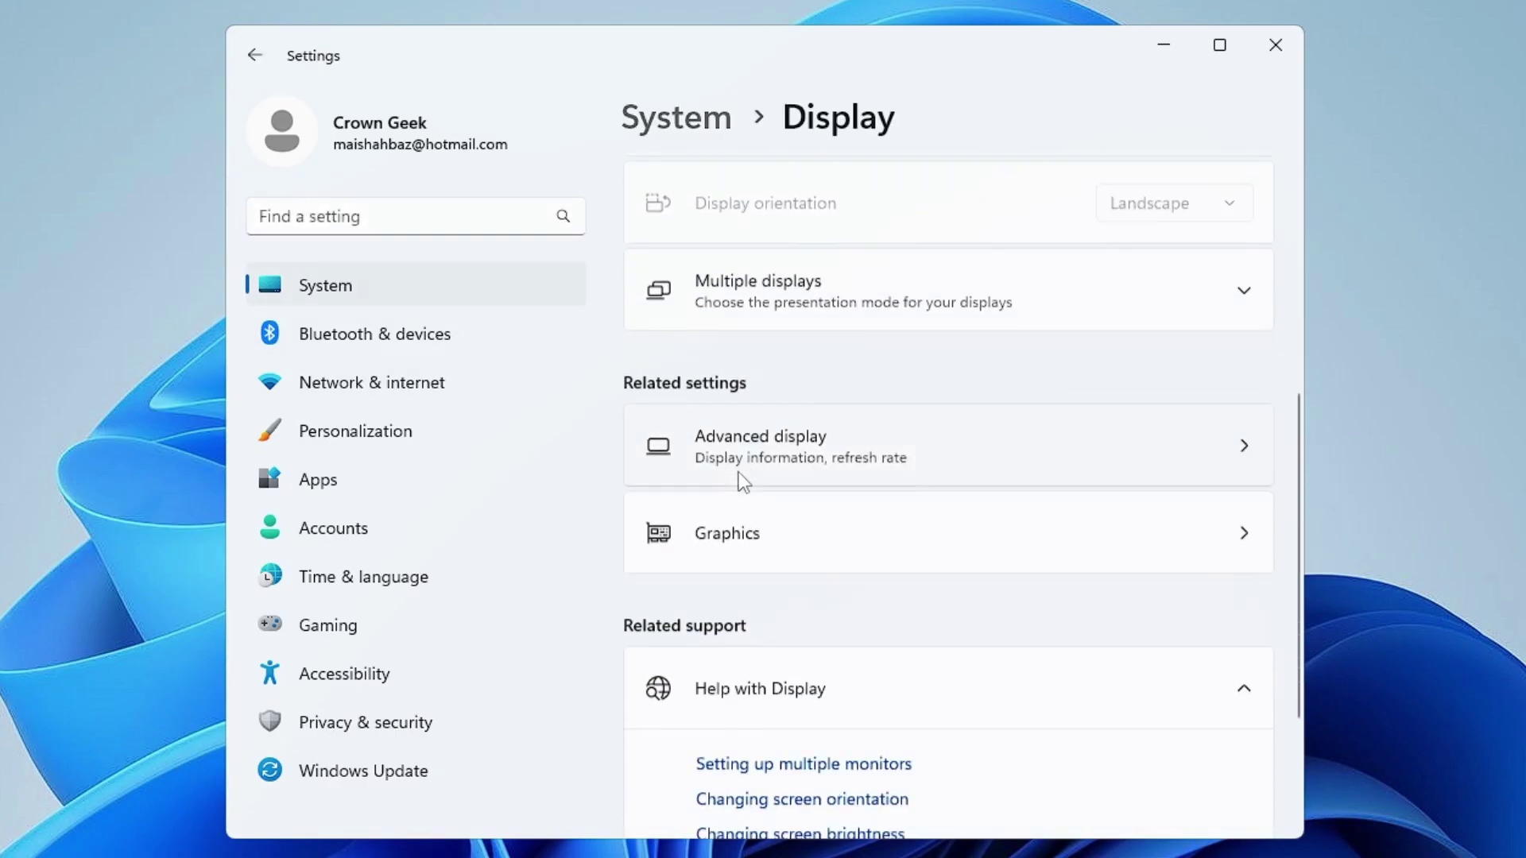
scroll(737, 472, down, 1)
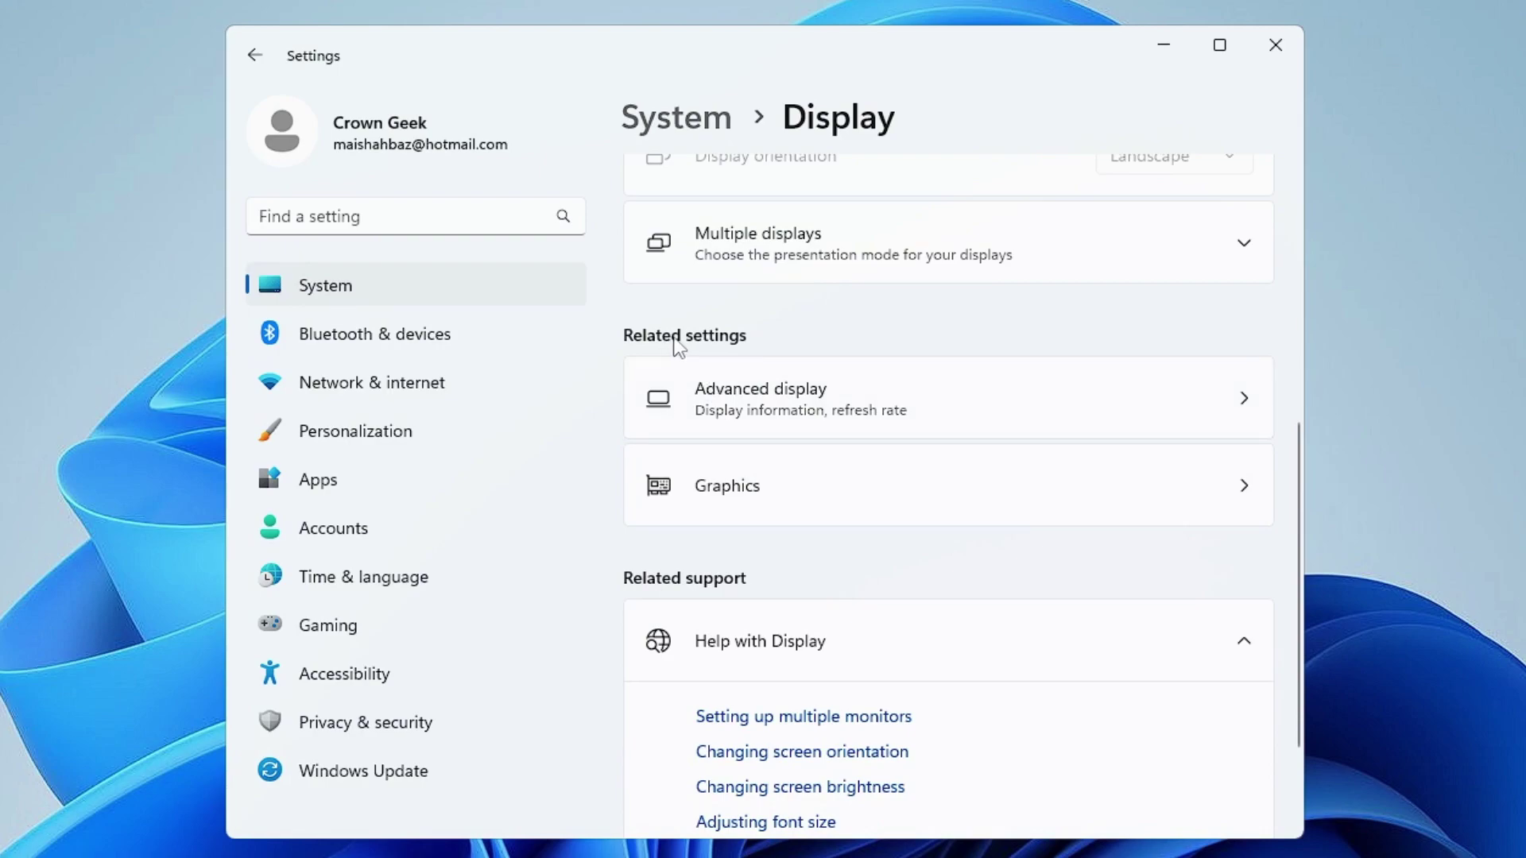
Go to the Advanced display page showing Display 1's information
click(791, 419)
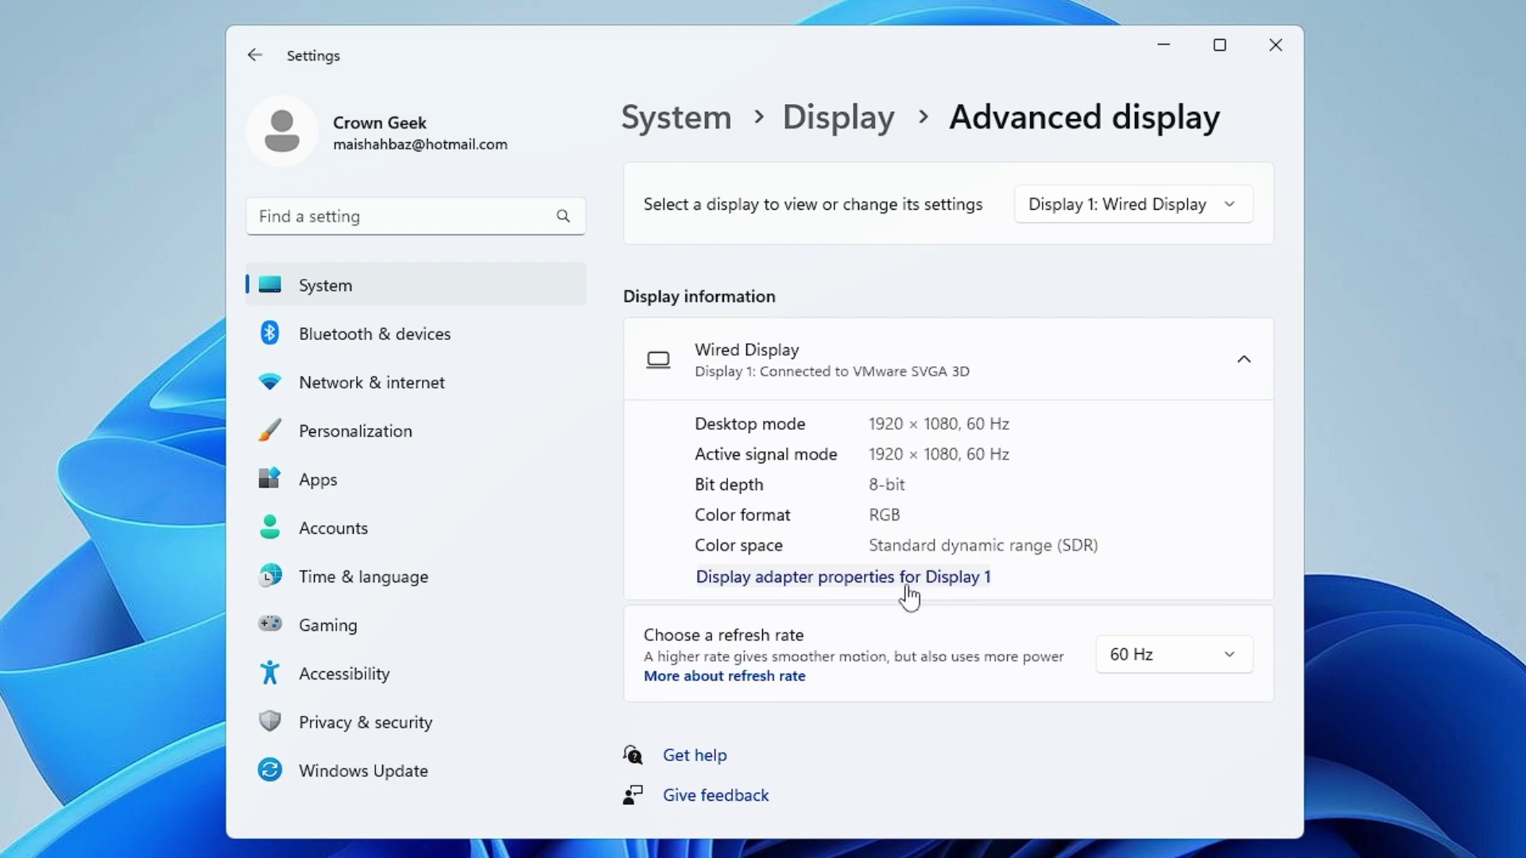
From Display 1's adapter properties, open the Color Management window via its Color Management tab
click(937, 584)
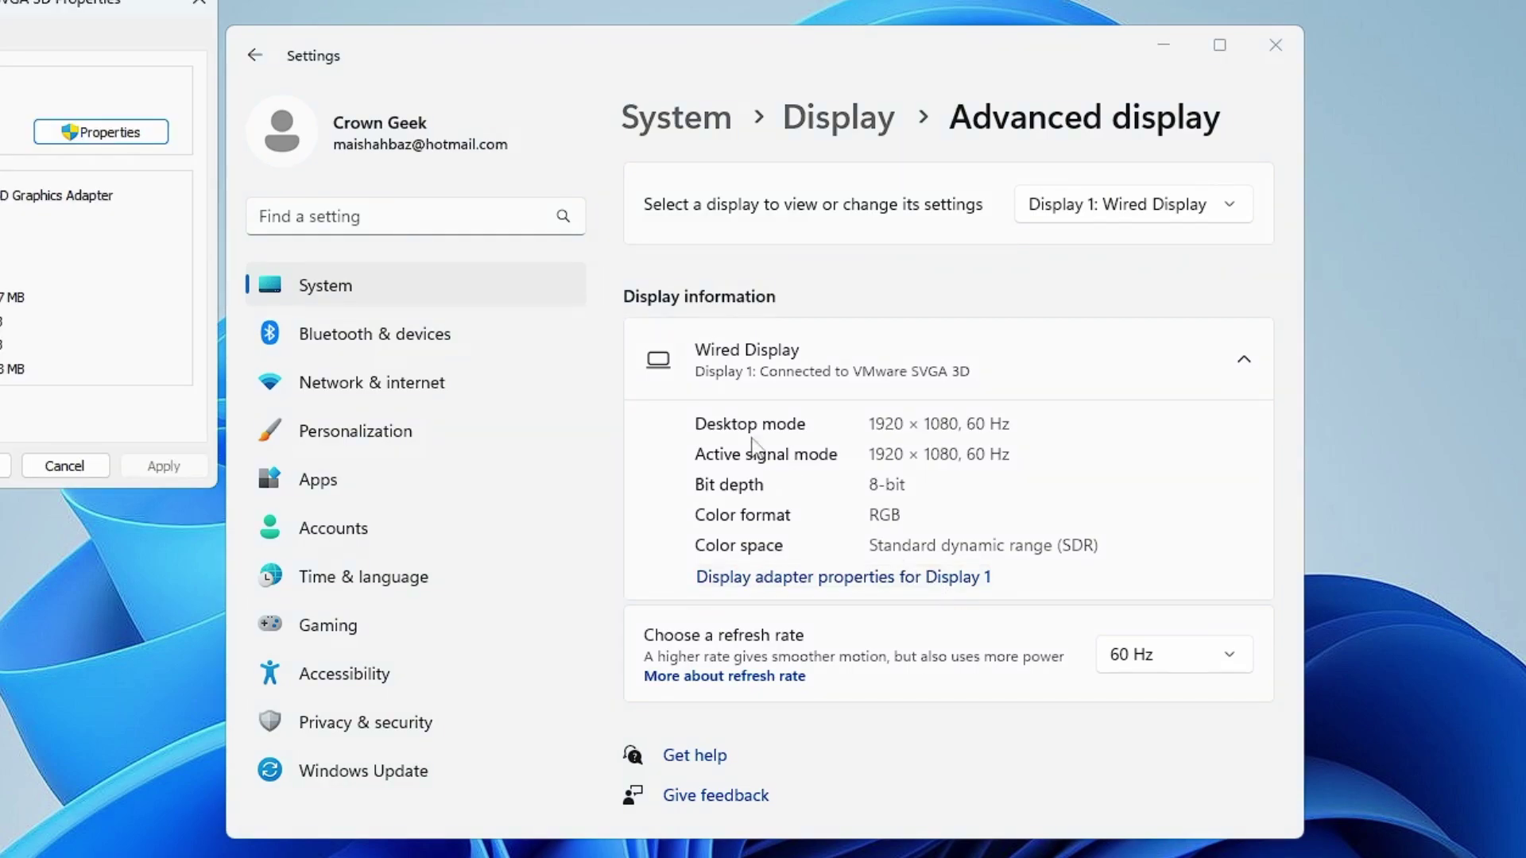
mouse_move(39, 12)
mouse_down()
mouse_move(910, 227)
mouse_move(895, 190)
mouse_up()
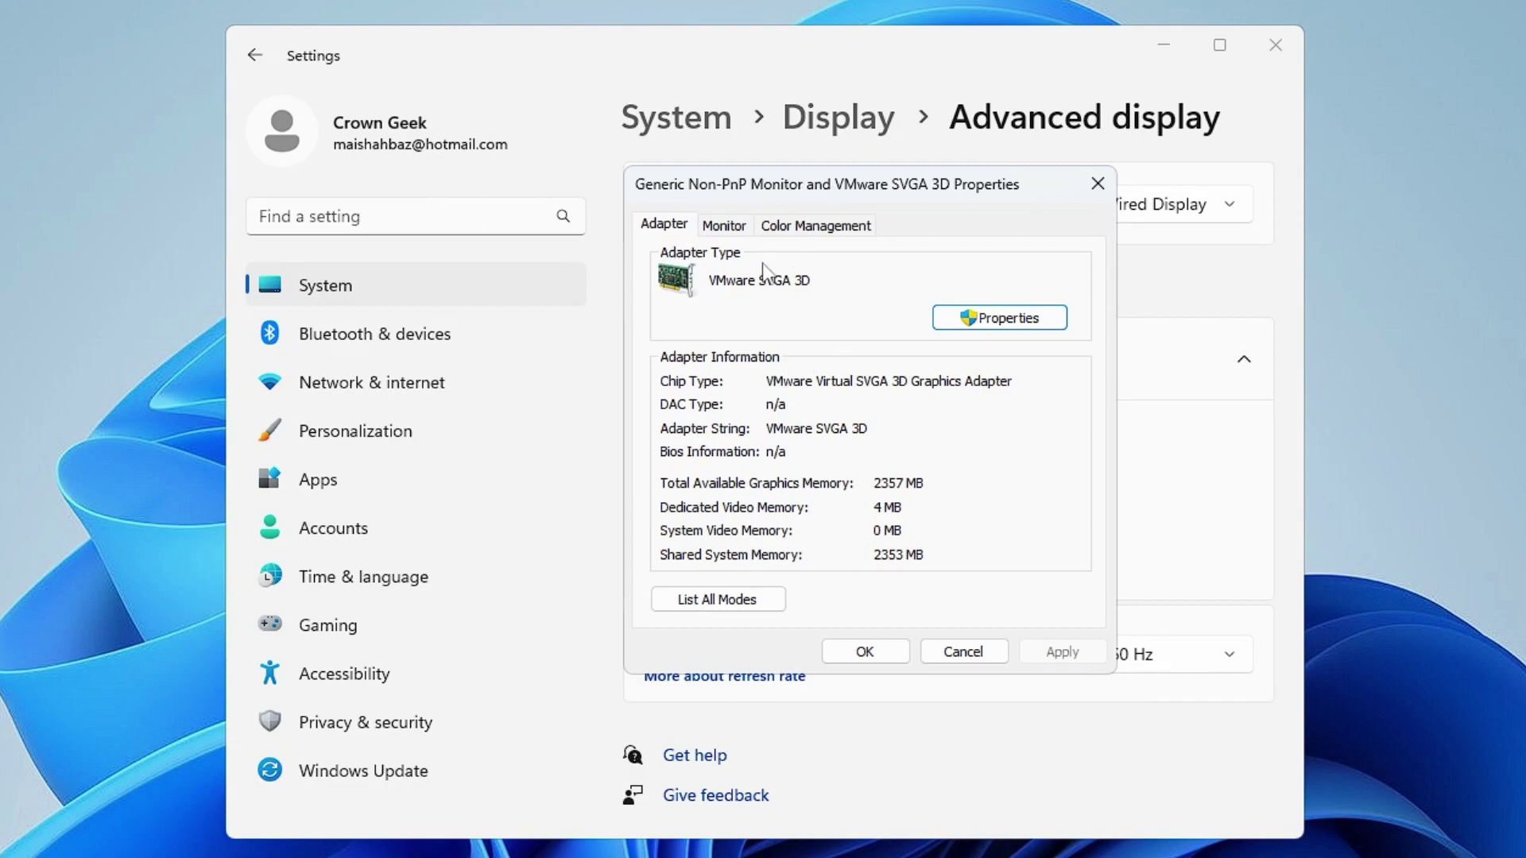
click(816, 231)
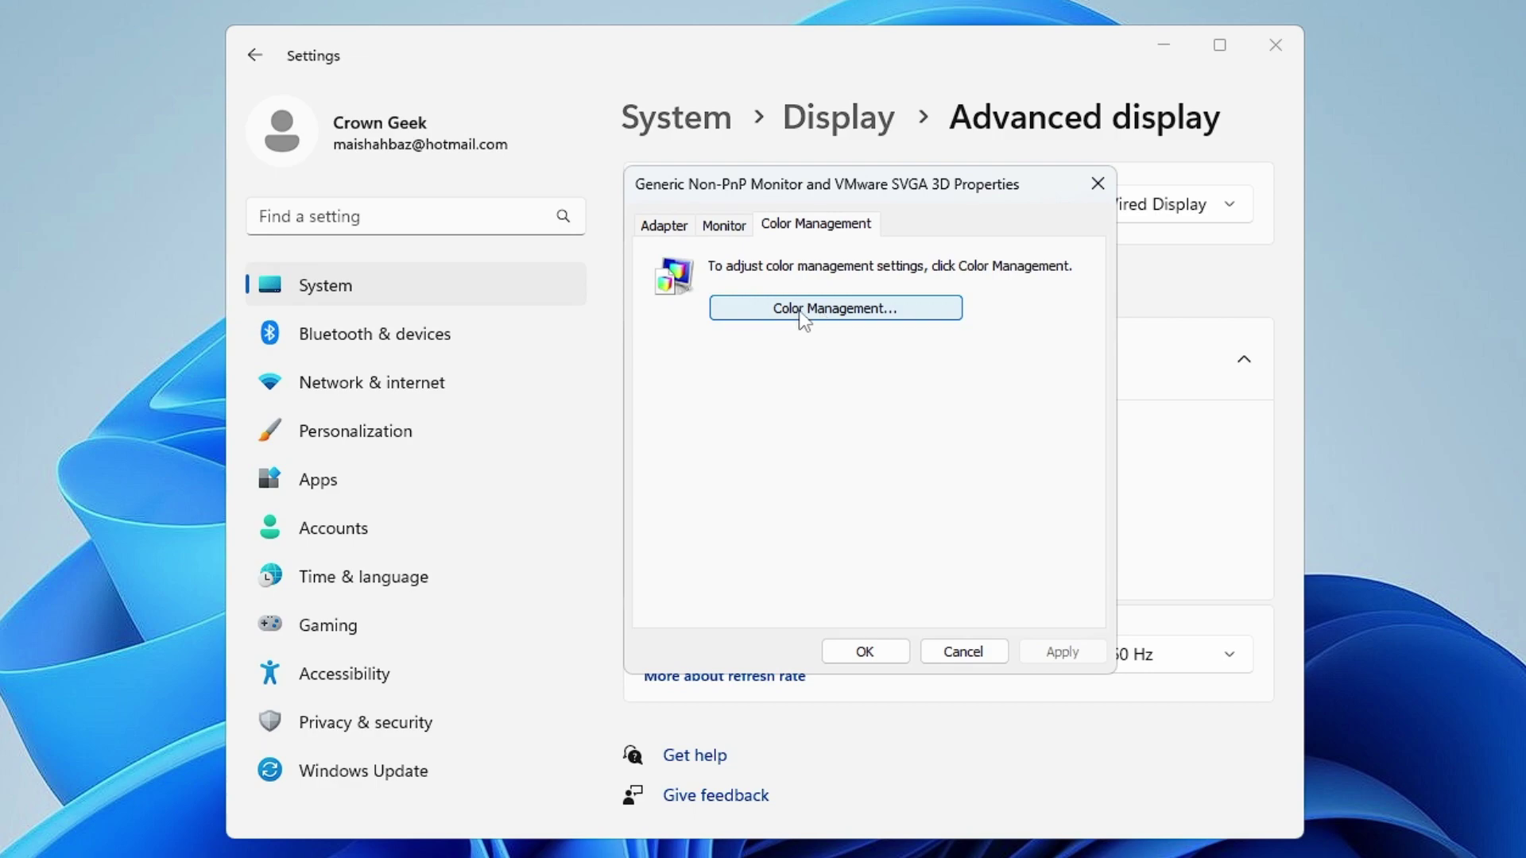
click(822, 311)
Centre the Color Management window and show its Advanced tab
drag(413, 33, 882, 90)
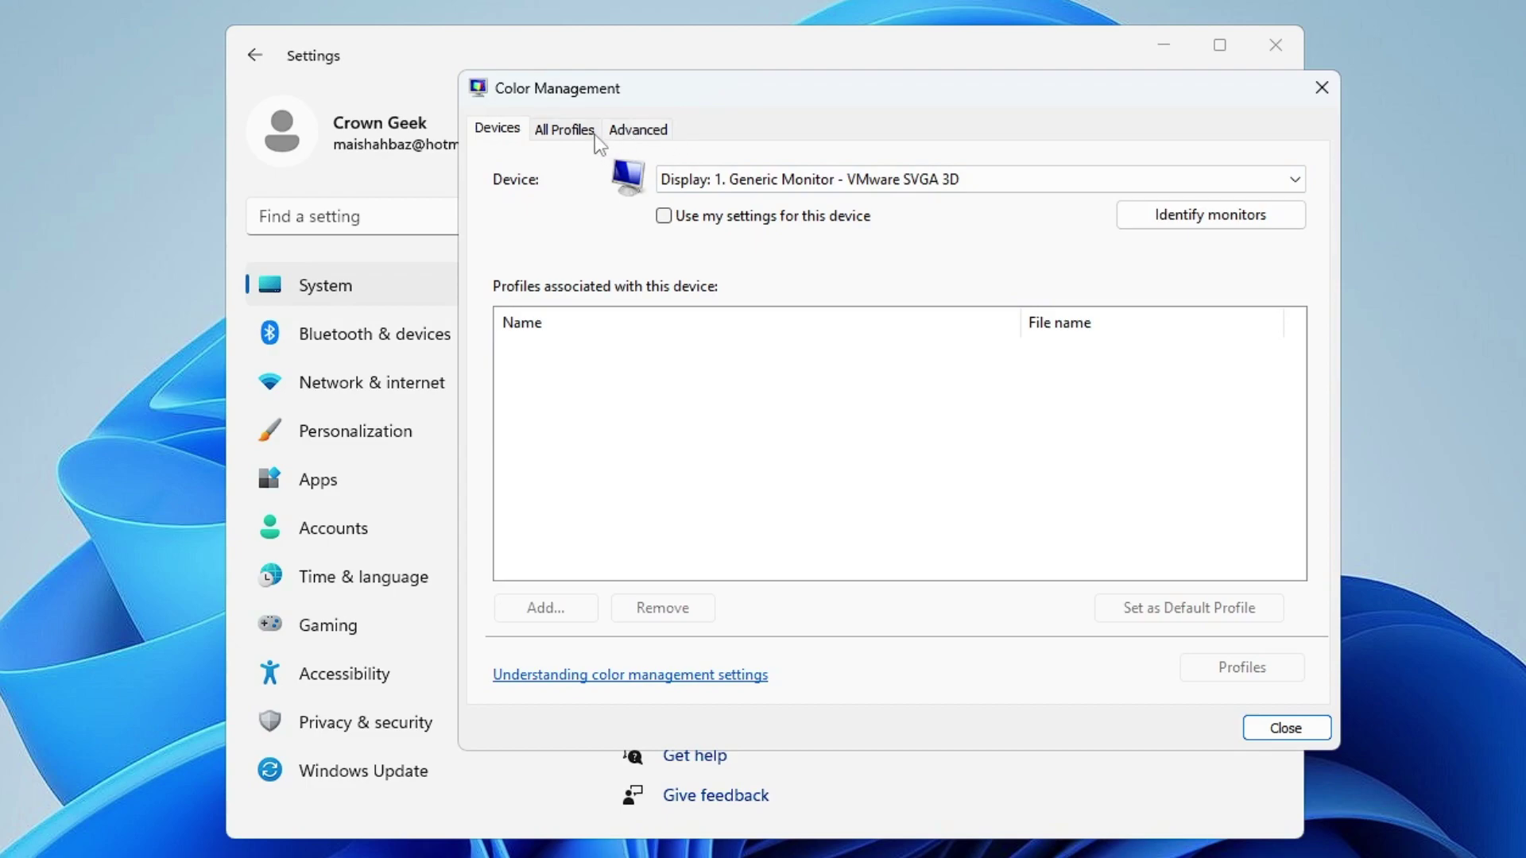
click(635, 131)
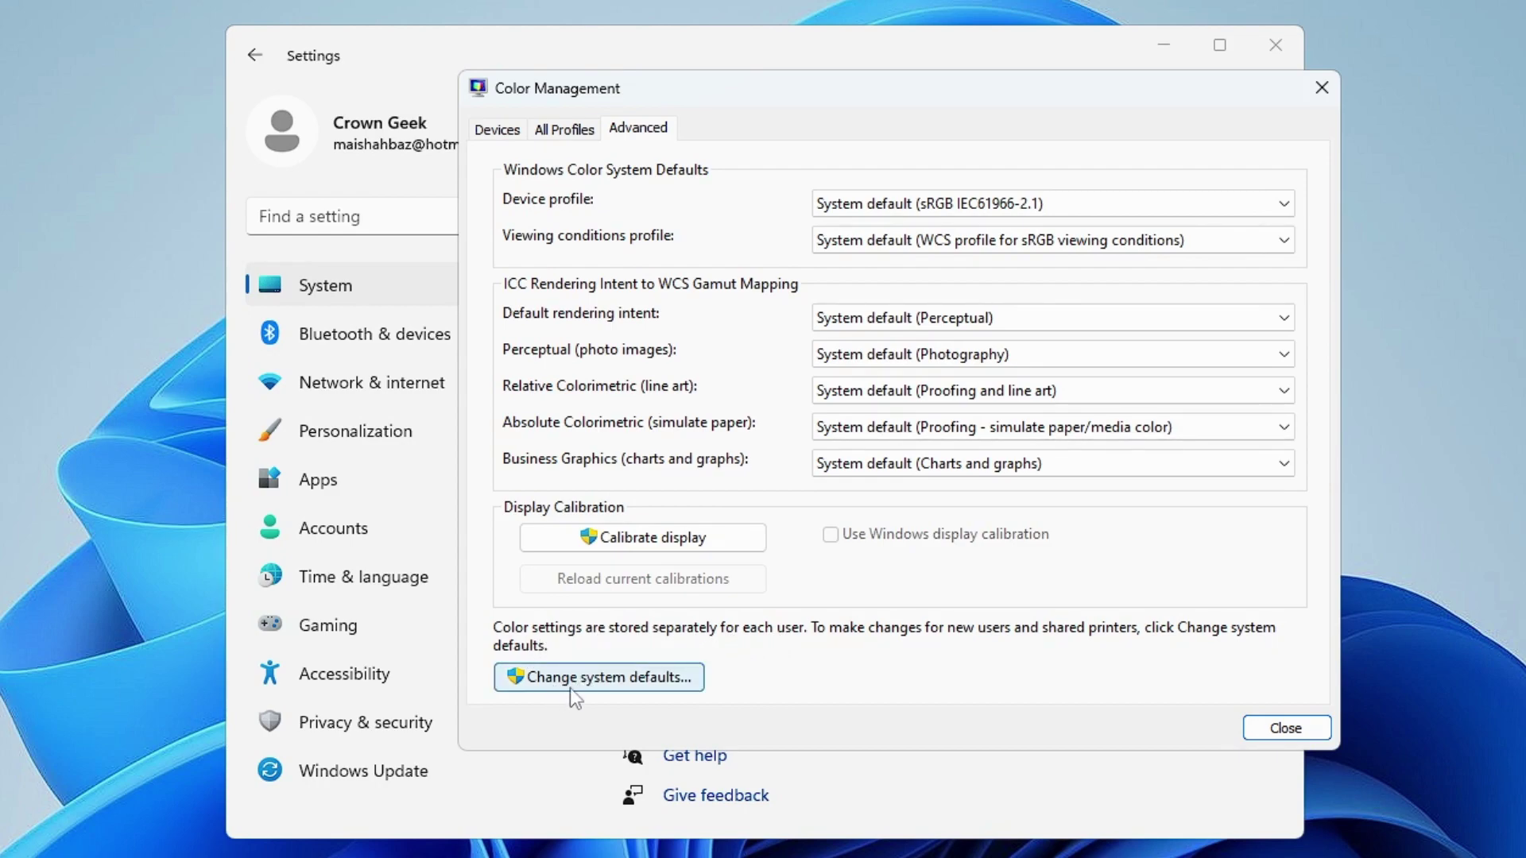
Open 'Change system defaults...' and show the System Defaults dialog's Advanced tab
click(639, 685)
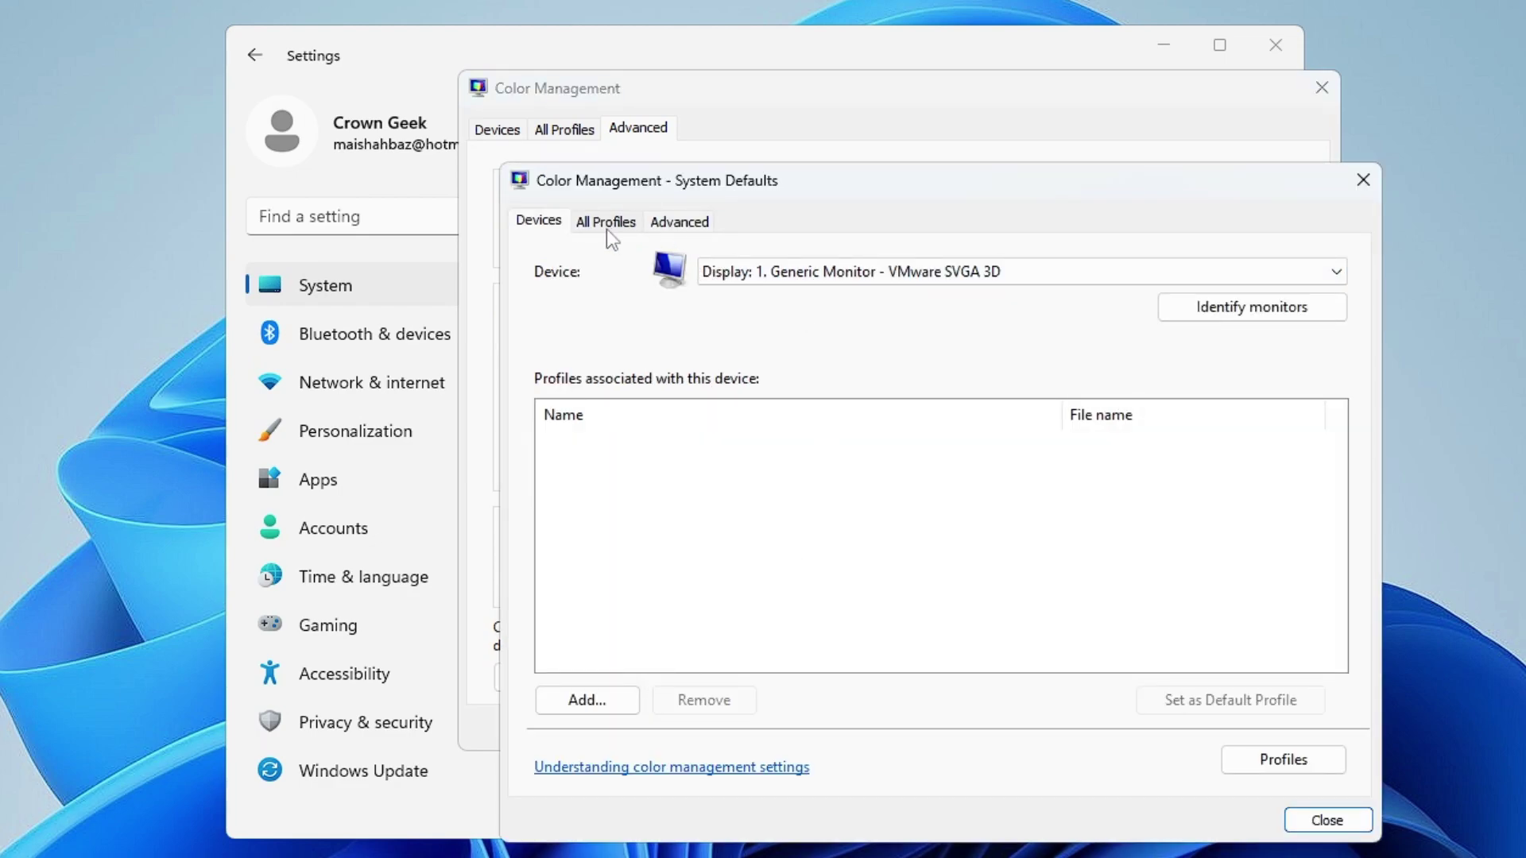
click(679, 222)
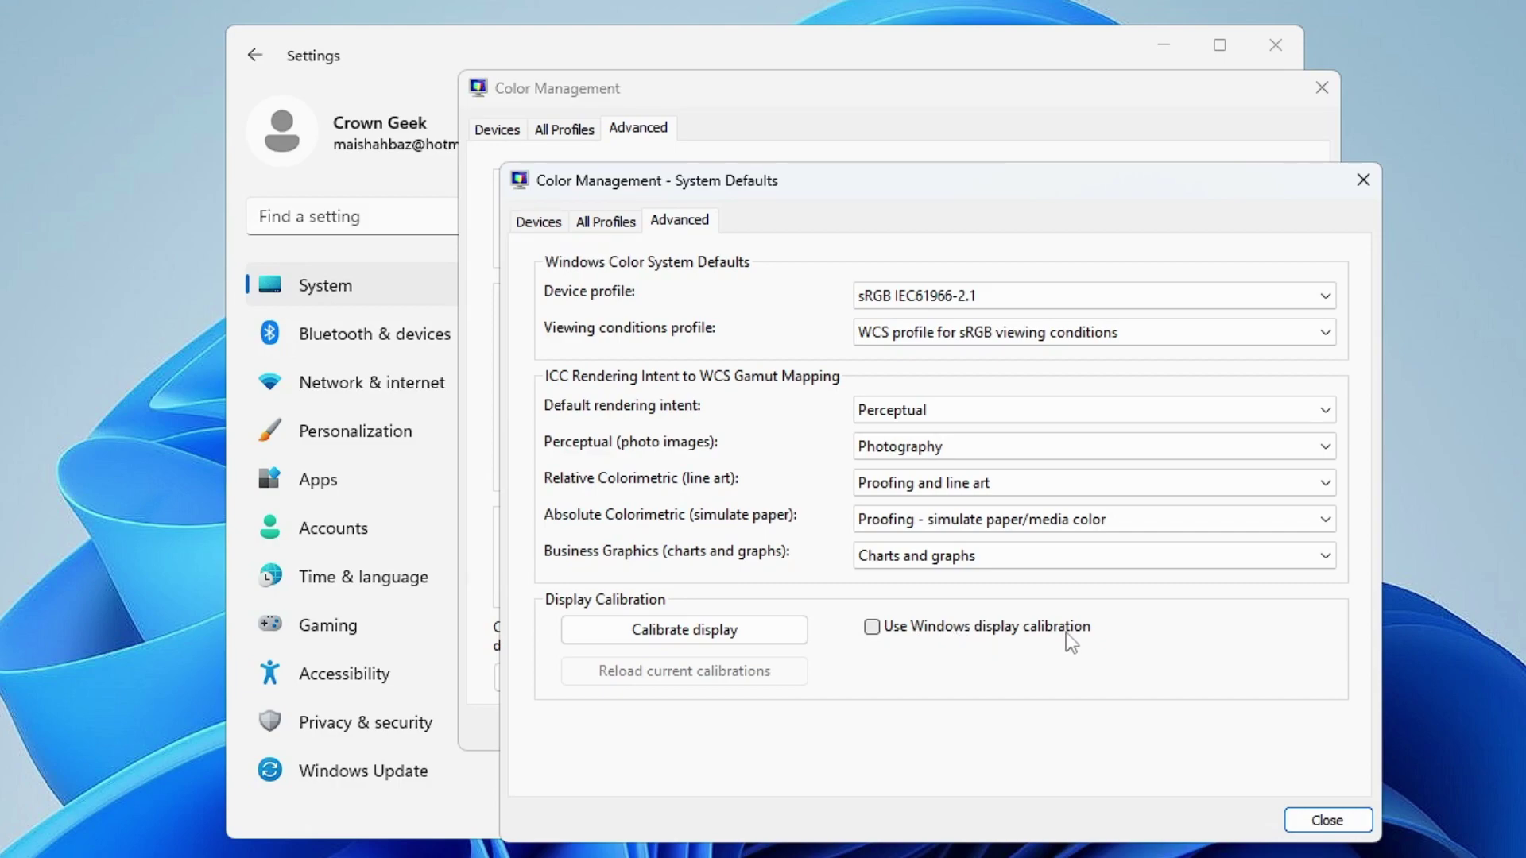
Check 'Use Windows display calibration' in System Defaults, then close Color Management, monitor Properties and Settings
click(871, 626)
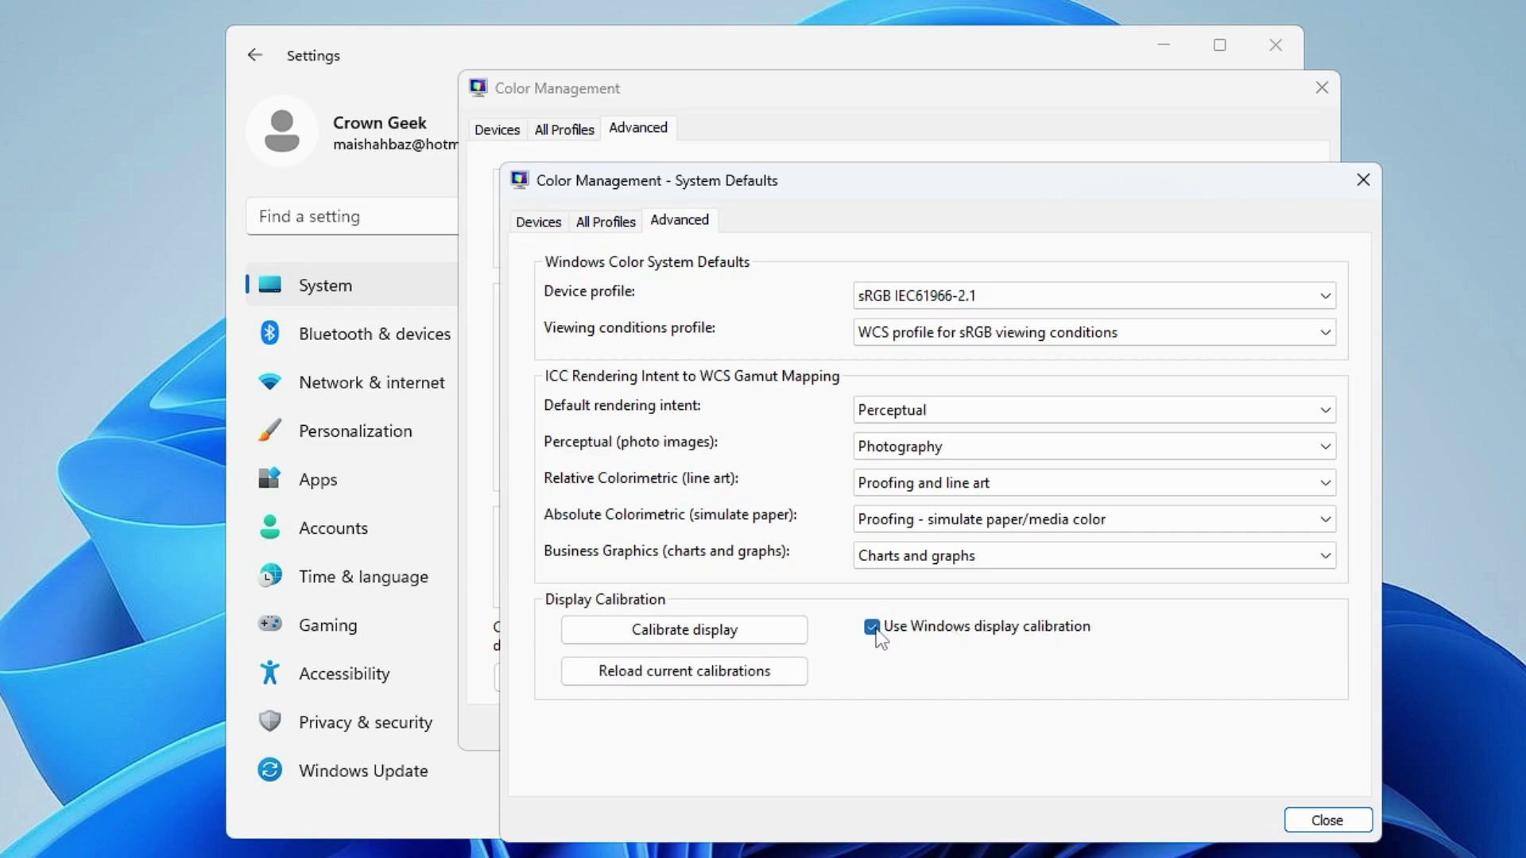
click(1317, 820)
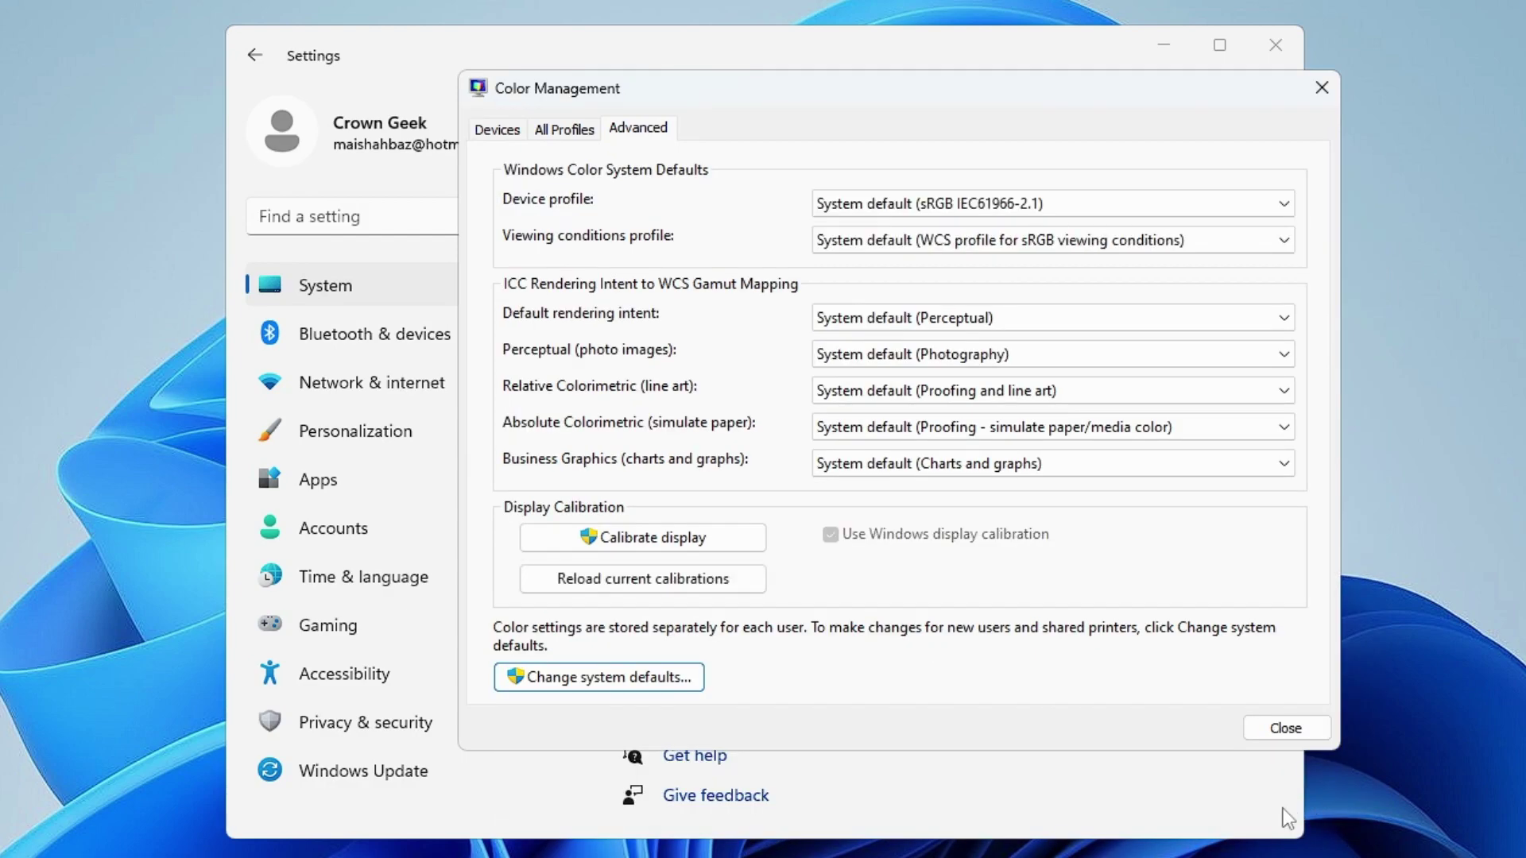
click(1279, 725)
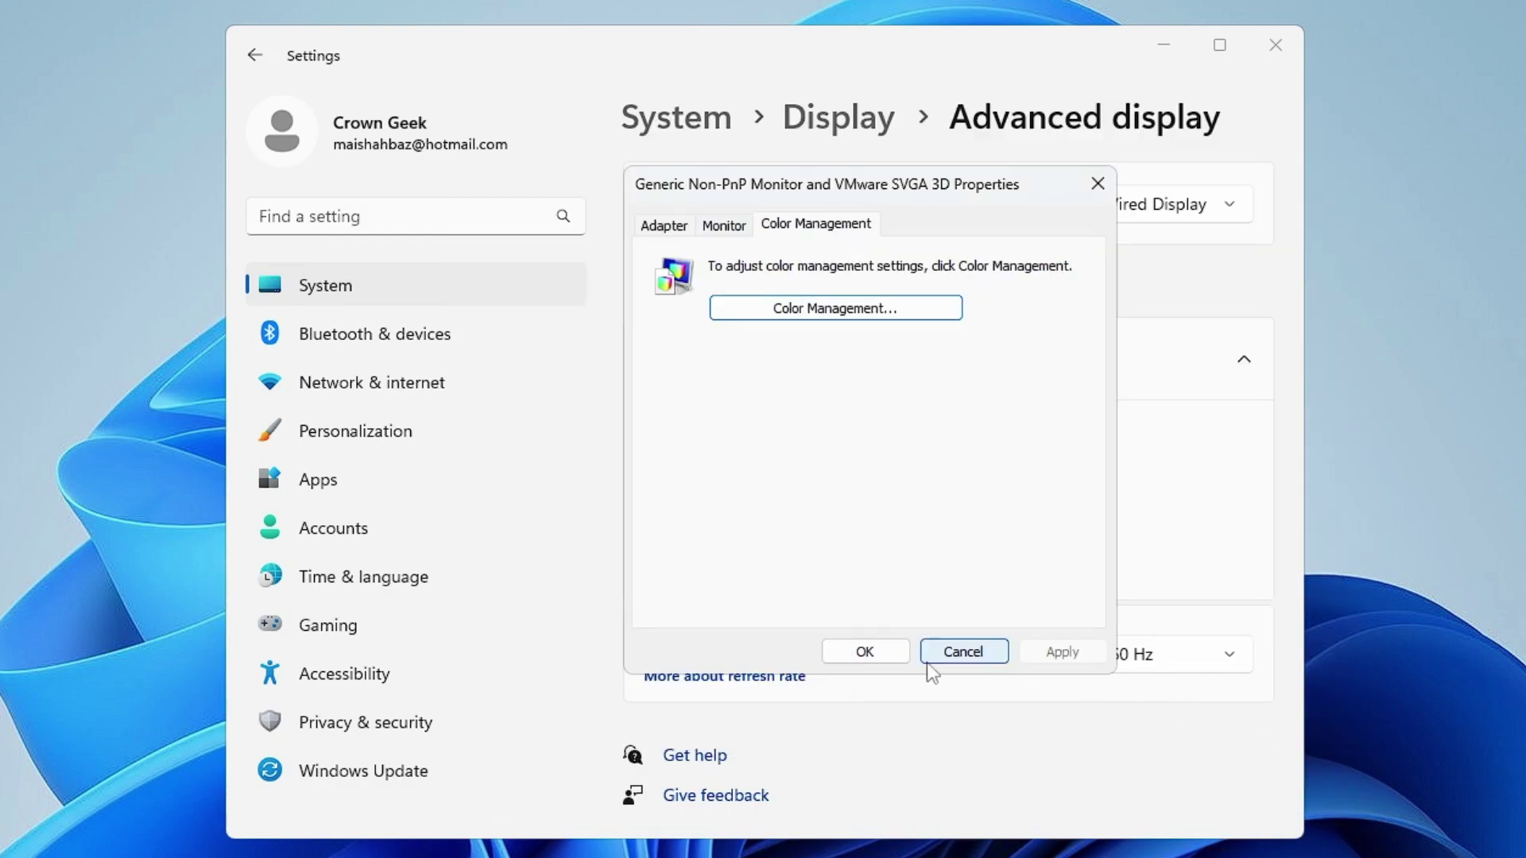
click(884, 657)
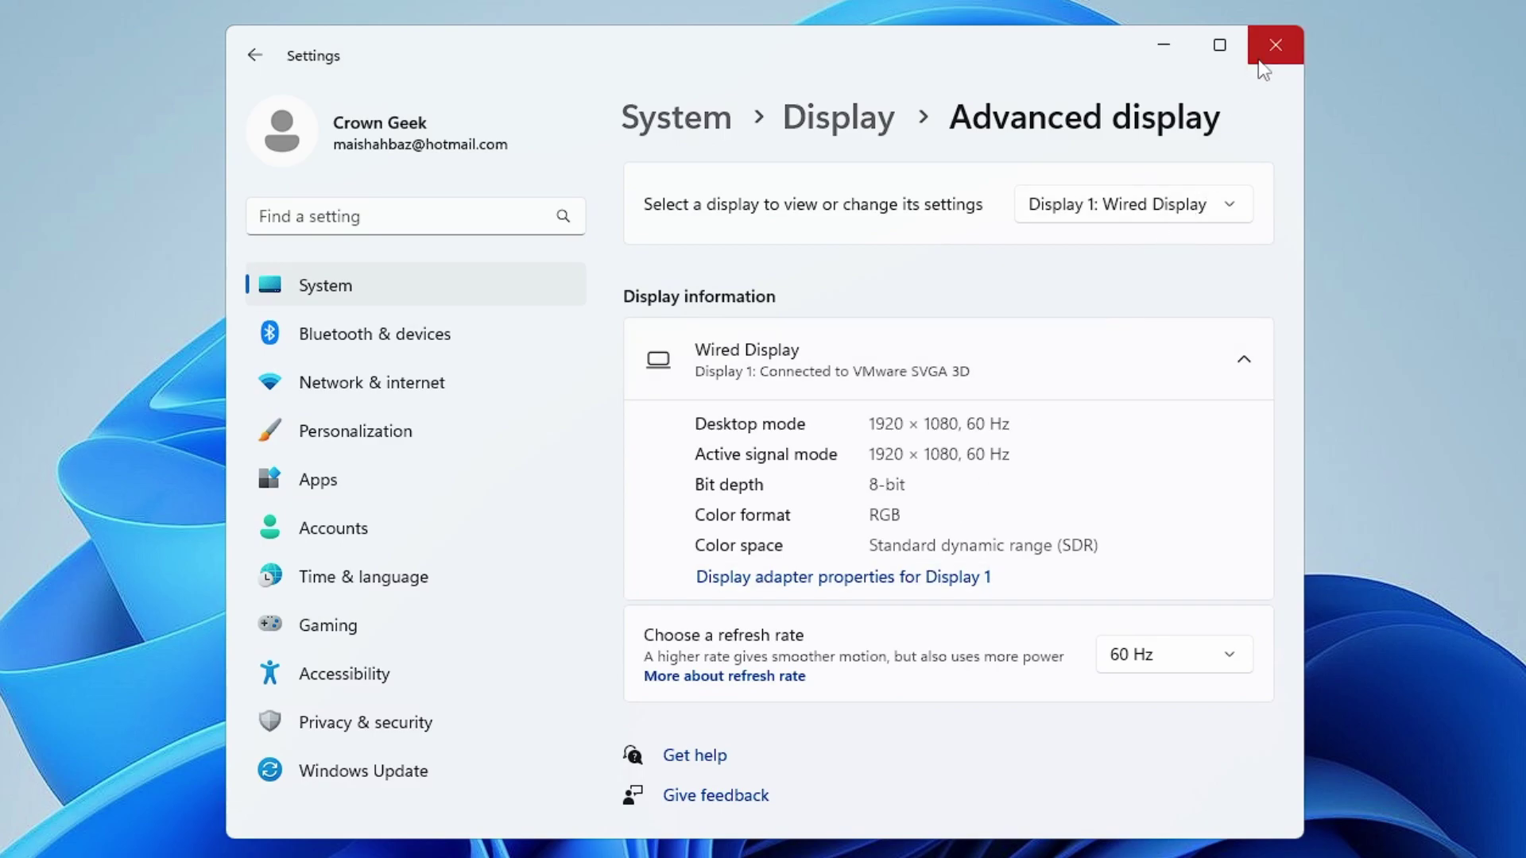
click(1275, 46)
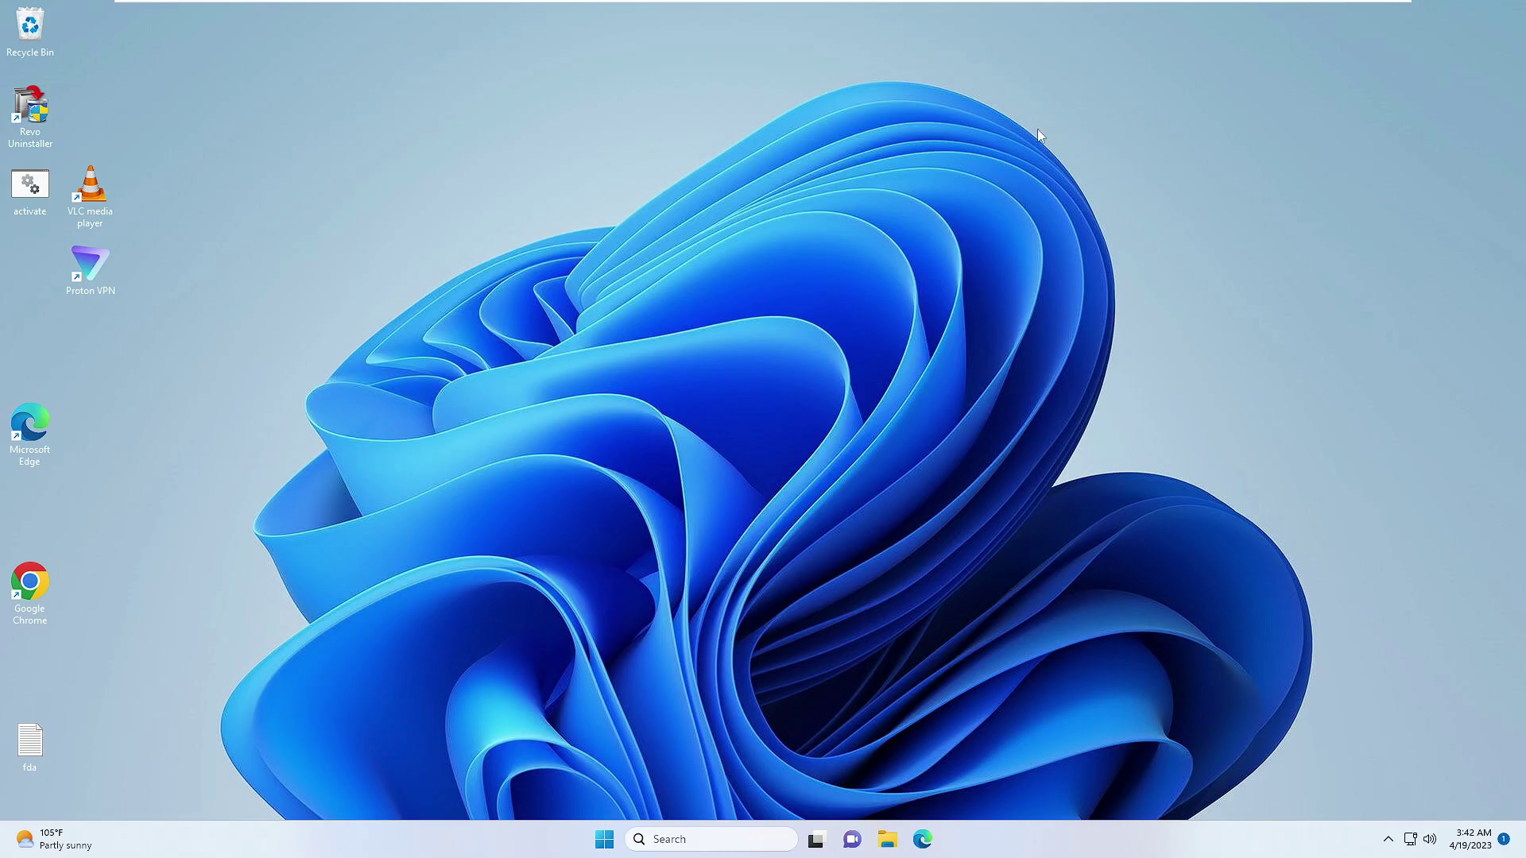